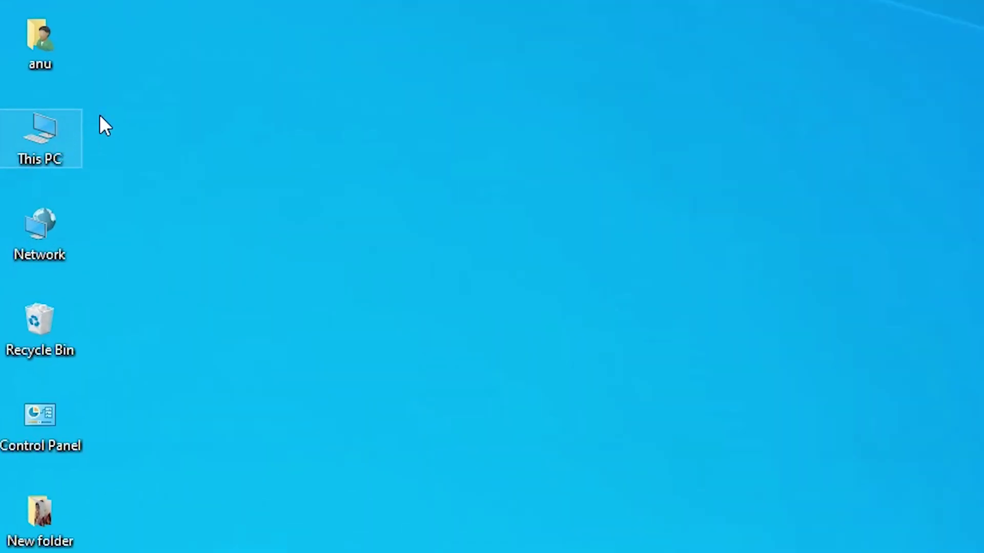
Check this computer's system specifications from This PC's properties, then close them
right_click(42, 143)
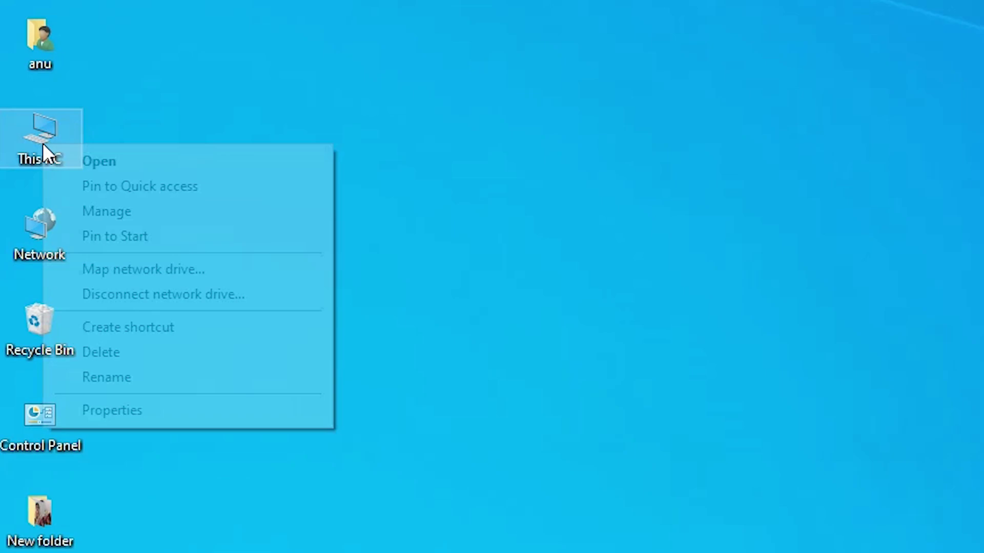
click(163, 409)
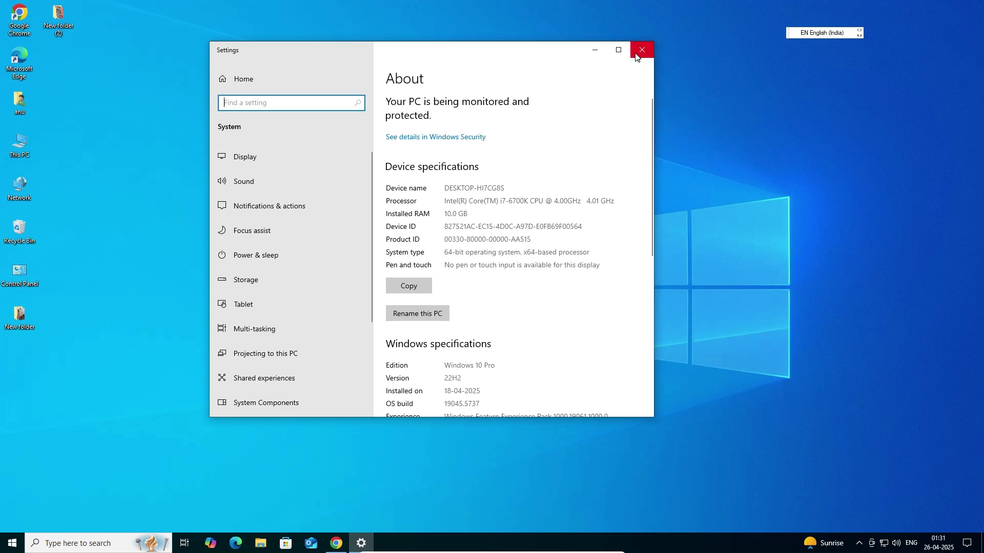
click(641, 51)
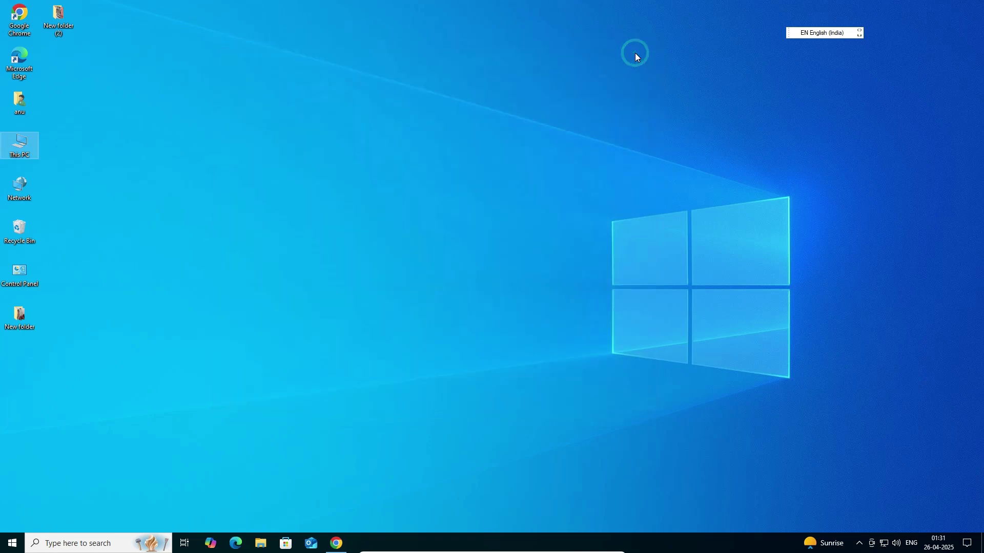
Return to Chrome and rerun the HP Ink Tank 310 driver download search
click(336, 543)
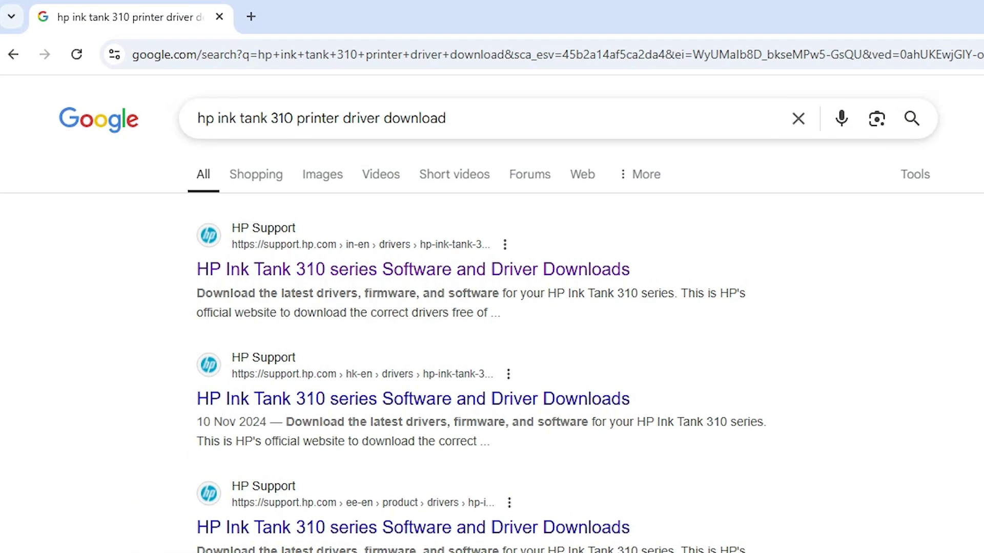
click(382, 118)
double_click(382, 118)
triple_click(383, 118)
key(Return)
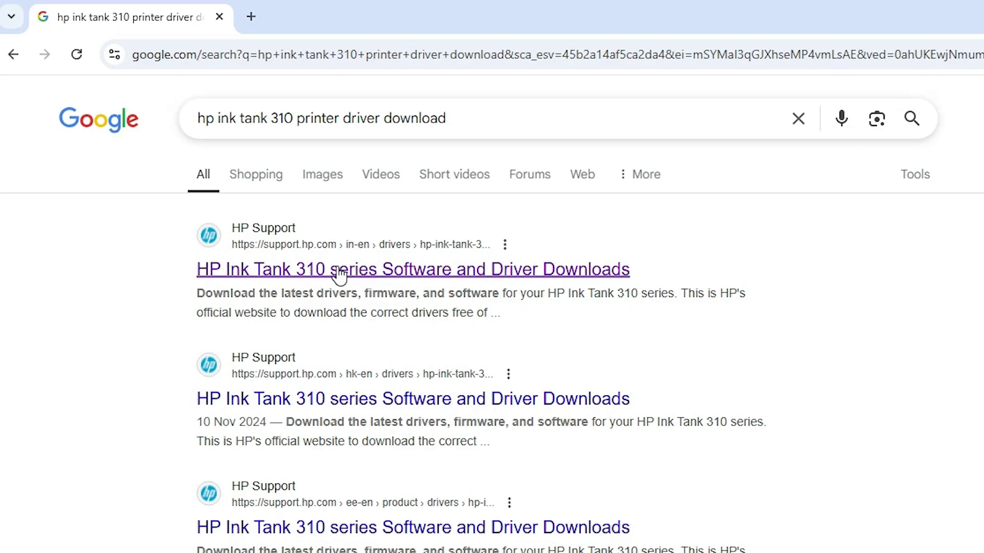
Open the first HP Support result in a new tab and switch to it
right_click(339, 270)
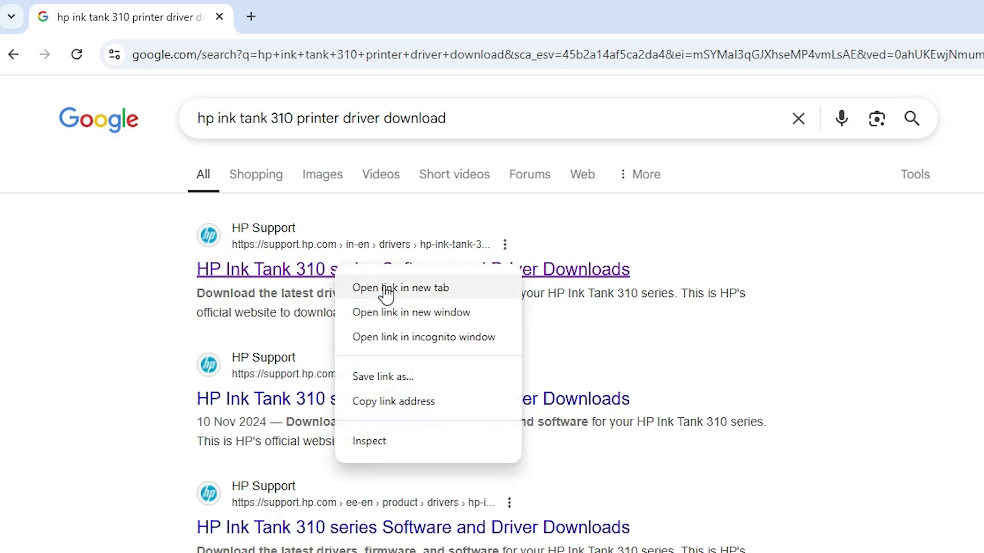
click(385, 286)
click(323, 17)
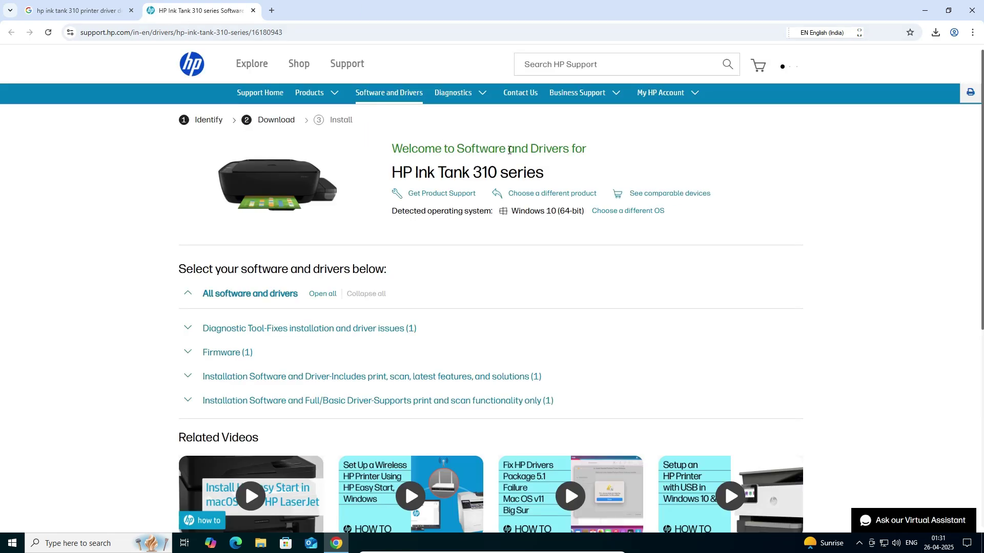
scroll(446, 192, down, 3)
scroll(447, 192, up, 3)
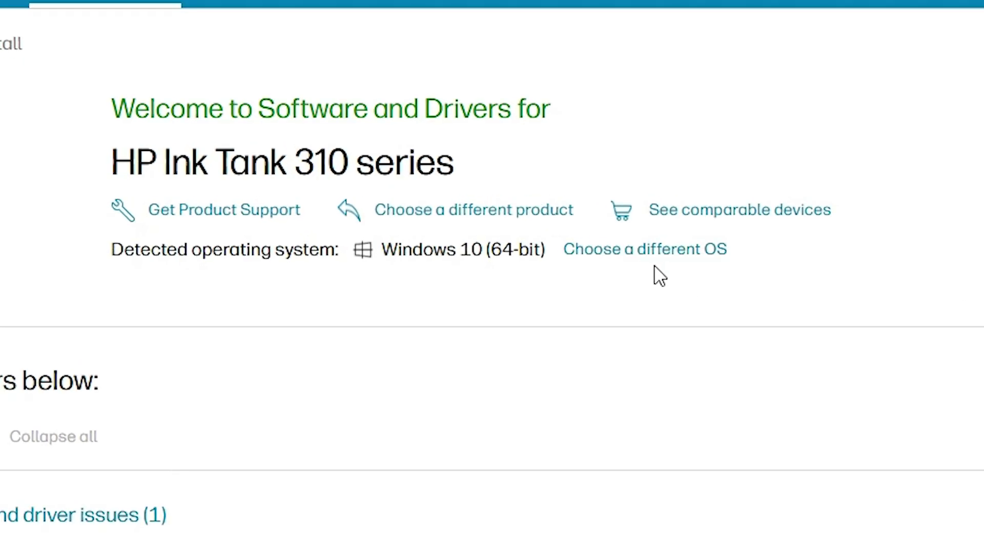
Choose a different OS and pick Windows 7 (64-bit) from the Version list
click(671, 262)
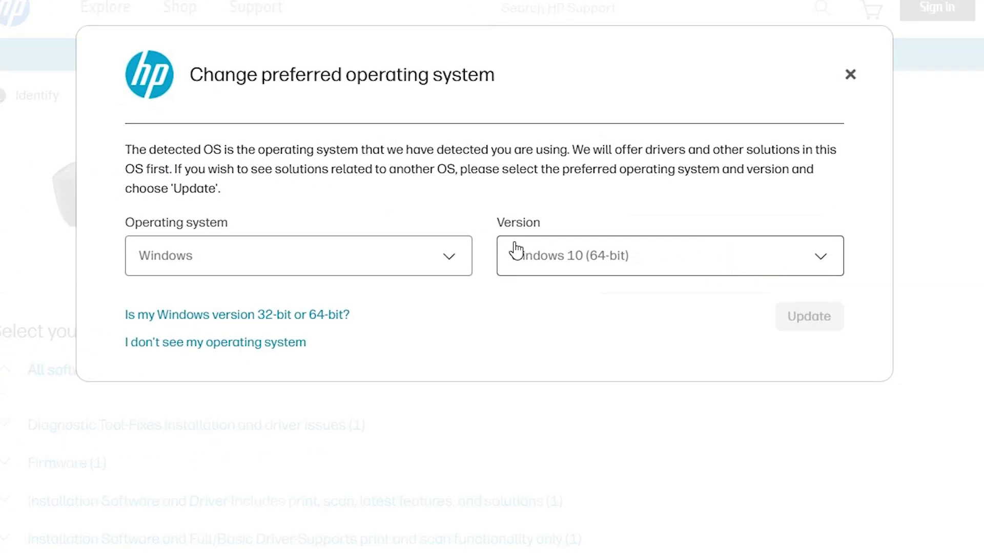
click(615, 254)
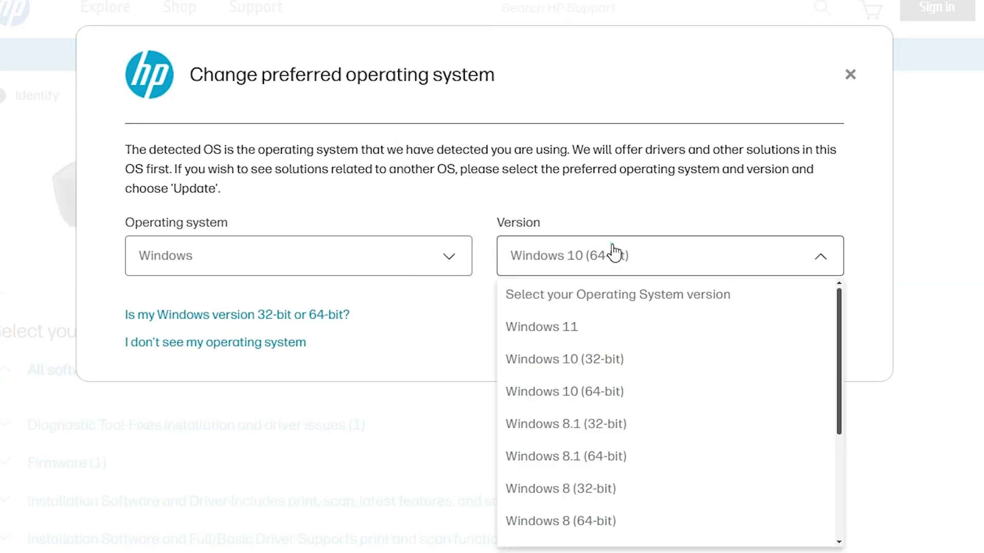
scroll(592, 384, down, 3)
scroll(592, 384, down, 3)
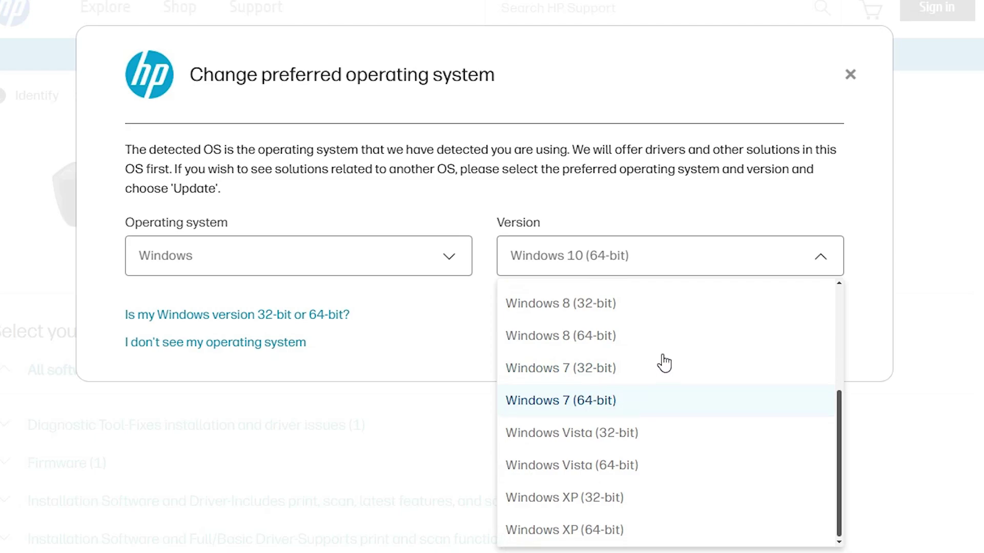
click(627, 405)
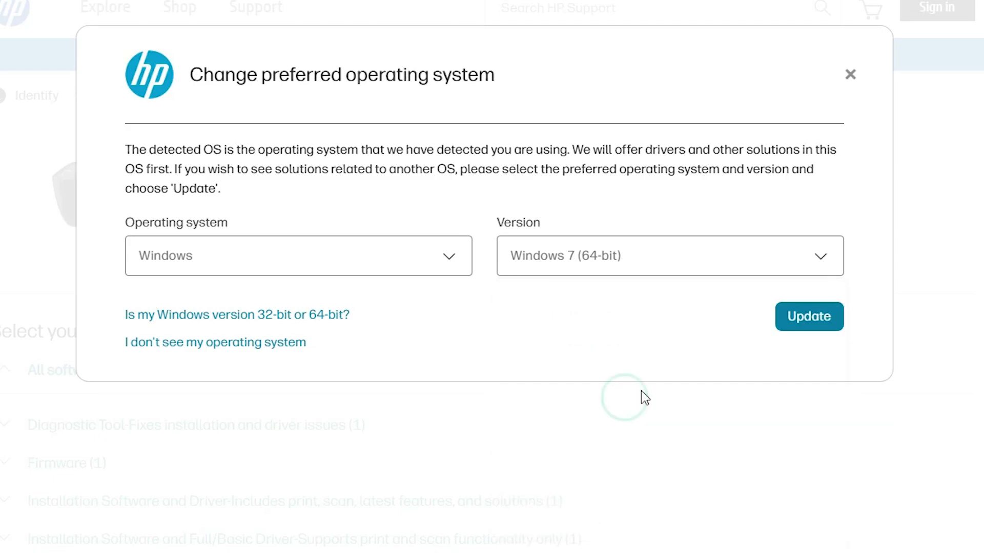
Apply the OS choice and download the HP Ink Tank 310 Print and Scan Driver and Accessories
click(809, 317)
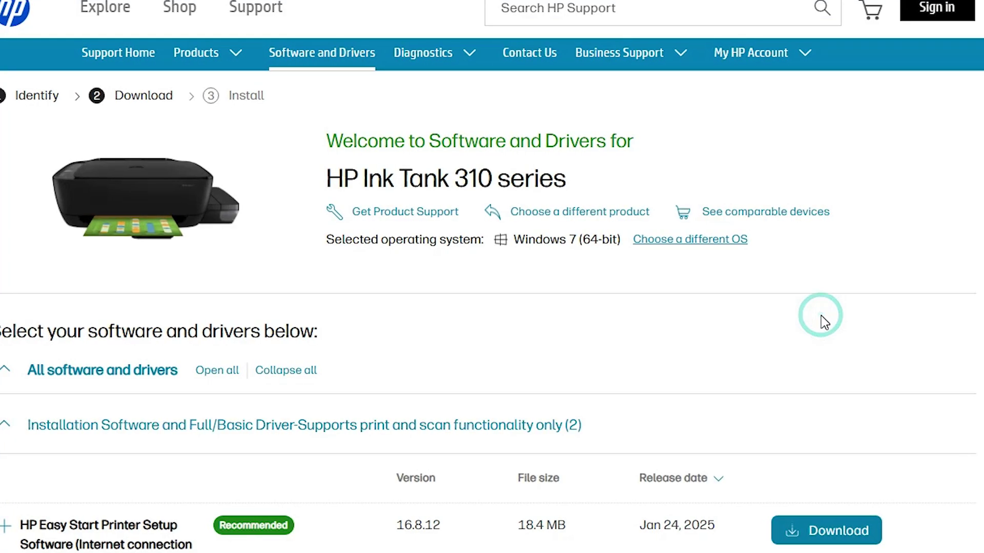
scroll(397, 252, down, 1)
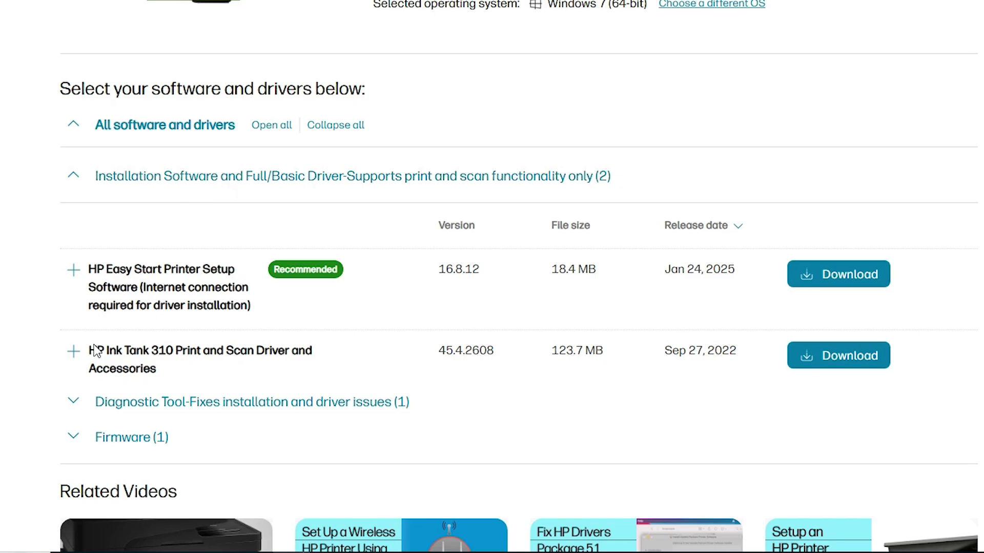
click(837, 356)
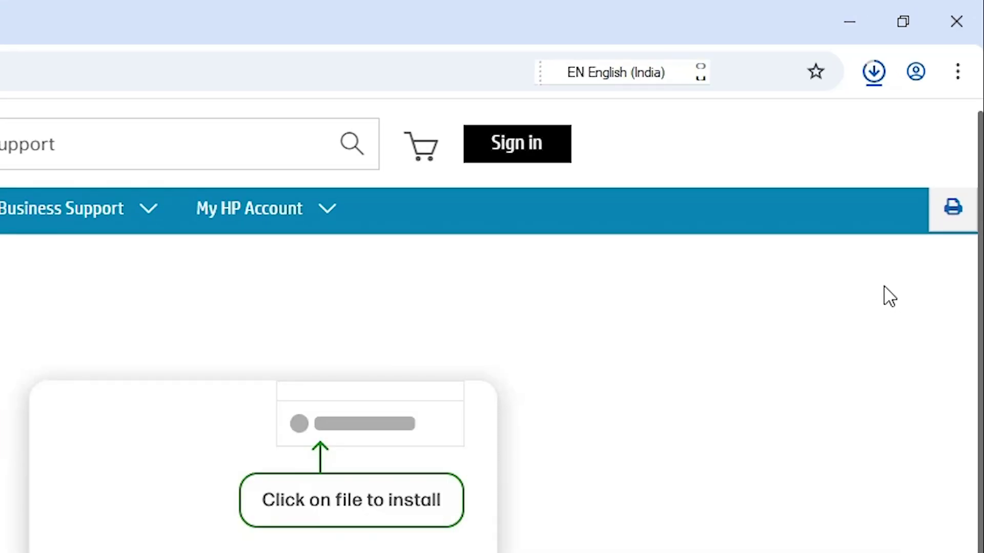
Show the downloaded Full_Webpack IT310 installer in Downloads, move it onto the desktop and close Explorer
click(873, 72)
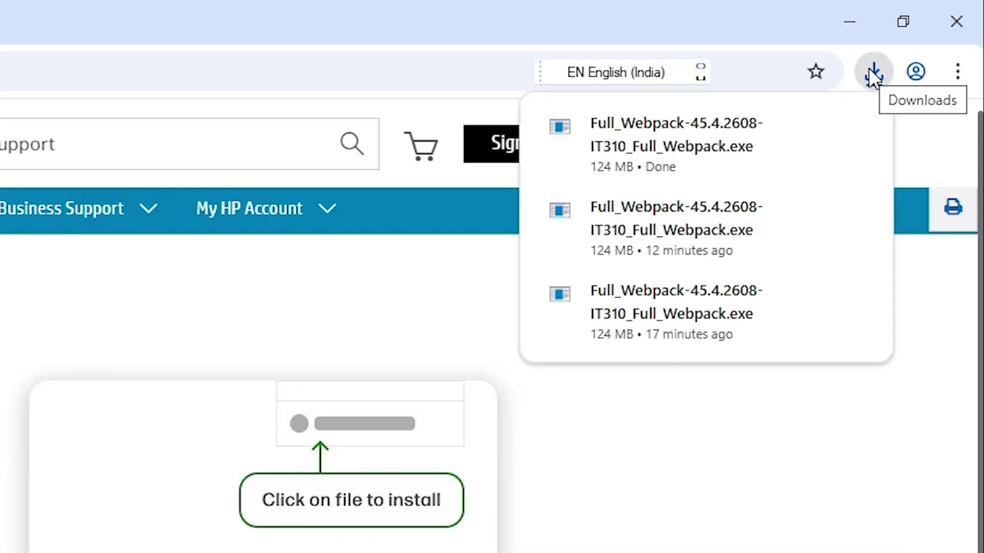
click(801, 127)
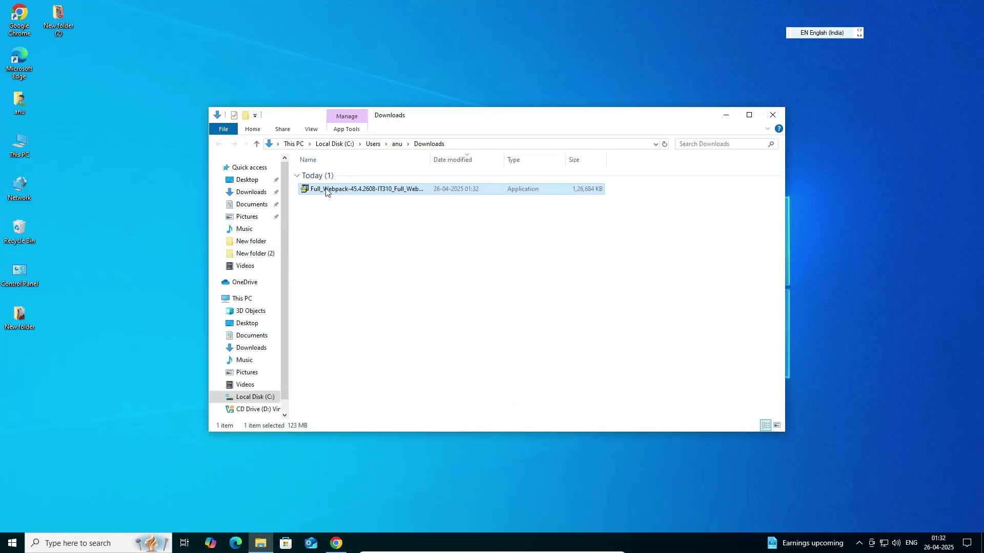
drag(327, 189, 136, 285)
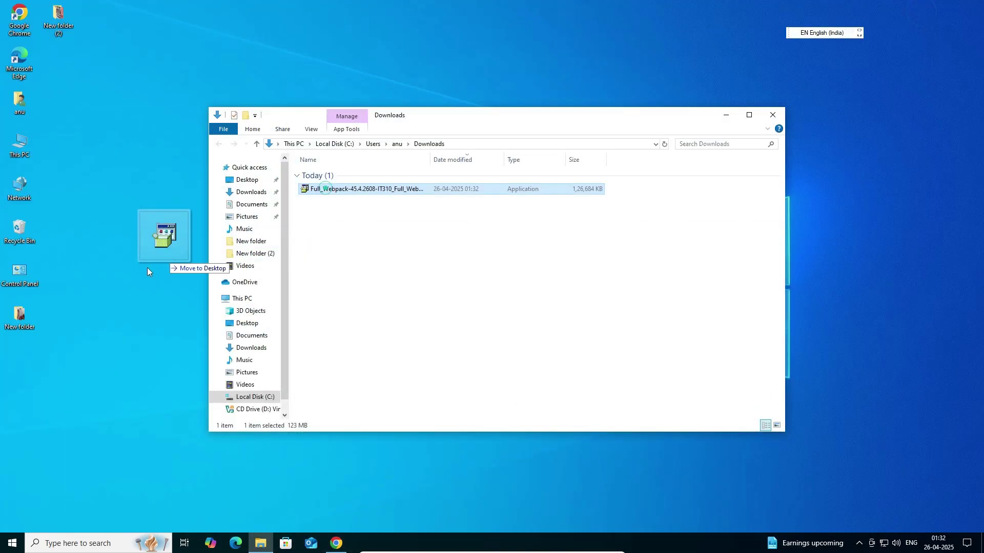
click(772, 116)
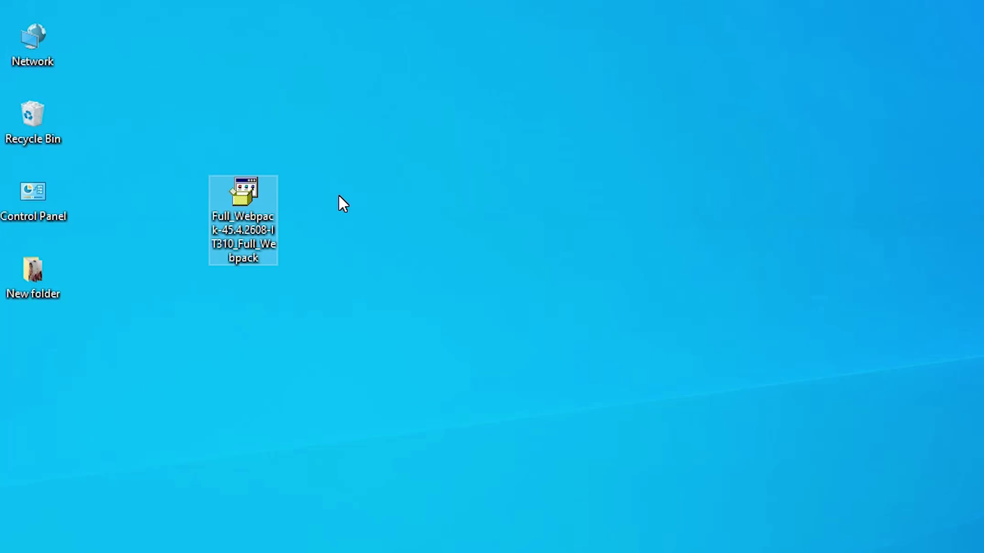
Extract the Full_Webpack IT310 .exe with WinRAR into its suggested matching folder on the desktop
right_click(256, 200)
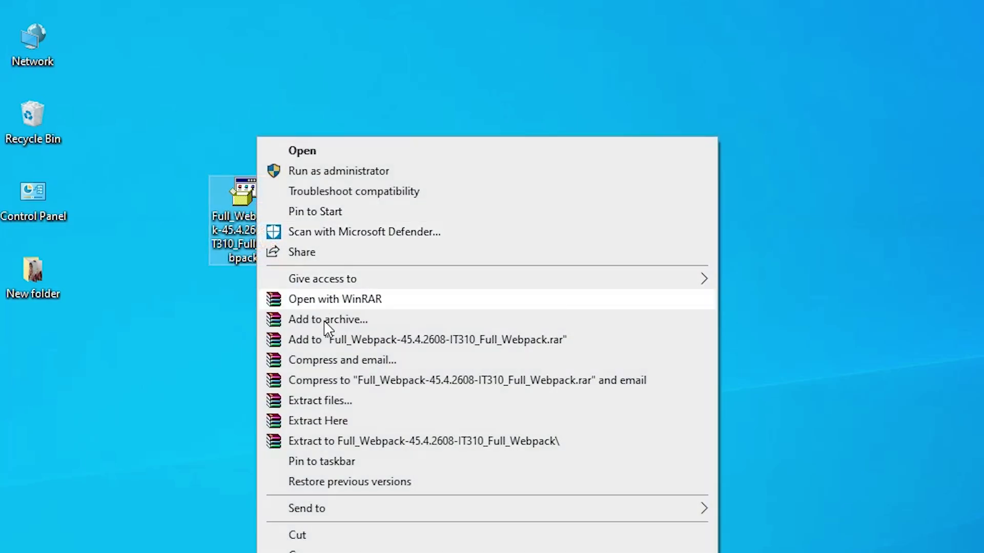
click(323, 400)
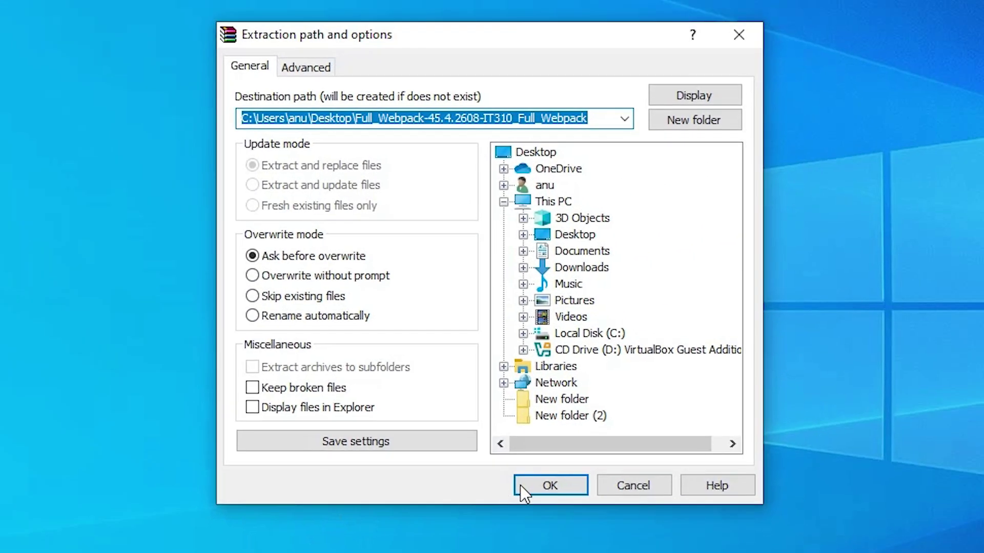
click(522, 485)
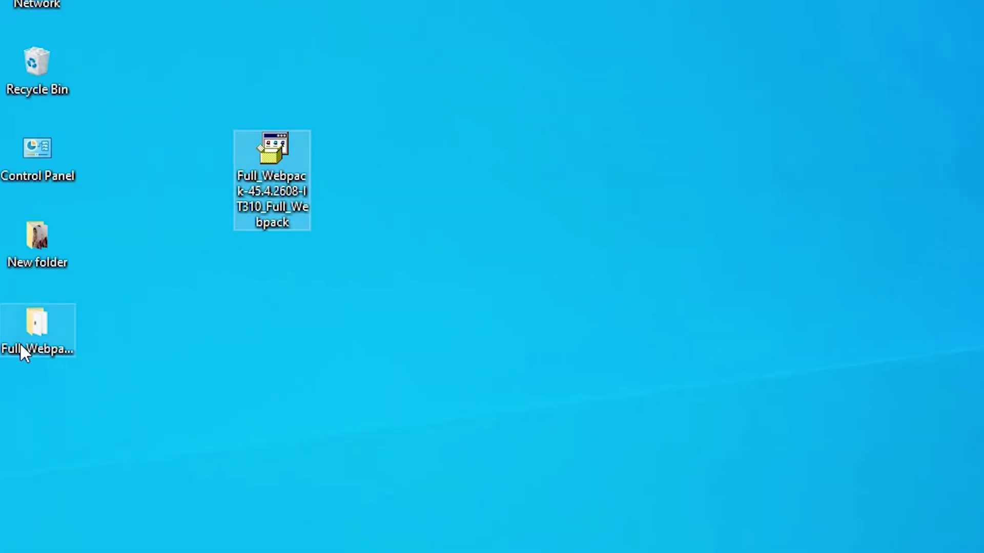
drag(47, 330, 192, 223)
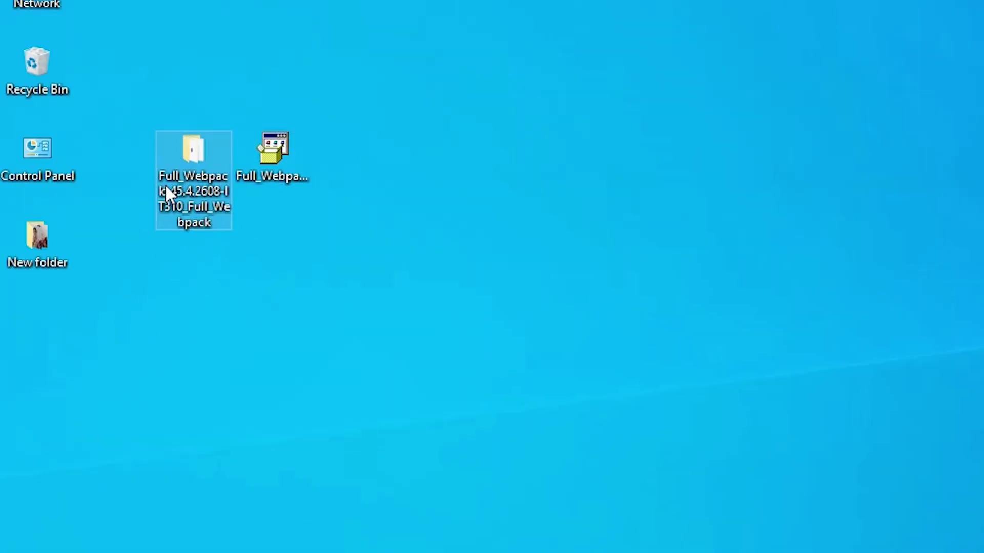
double_click(168, 183)
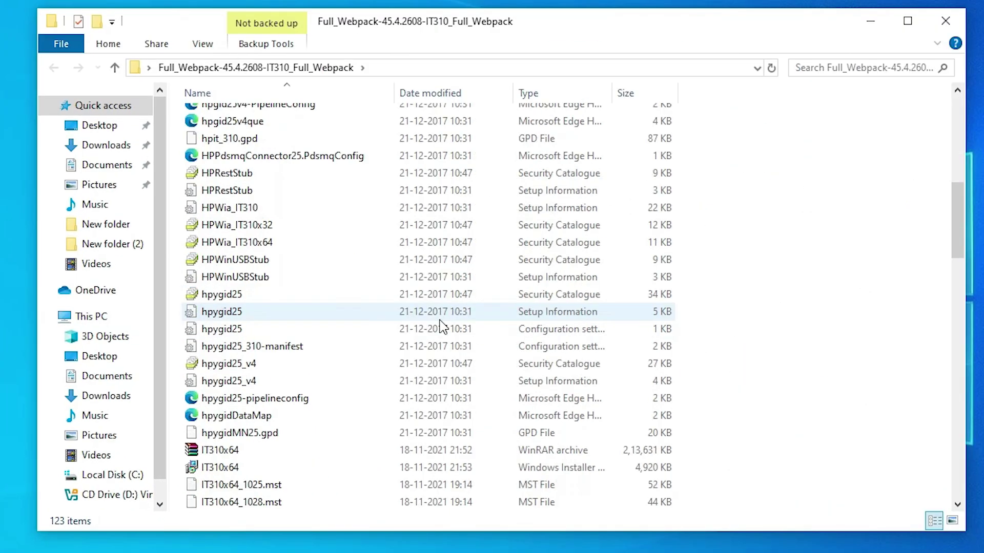
scroll(441, 327, down, 10)
scroll(441, 327, down, 5)
scroll(441, 327, down, 5)
click(946, 20)
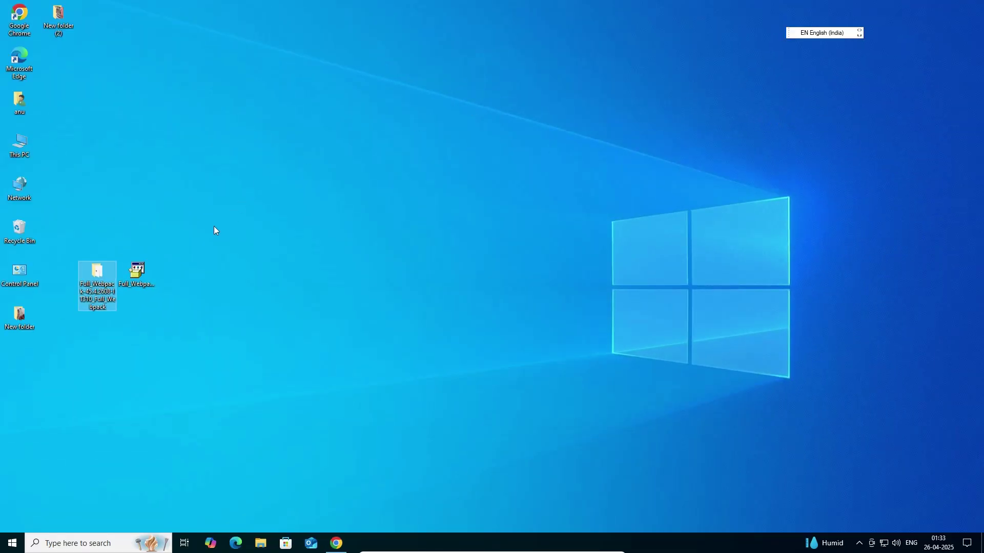
Search Windows for Printers & scanners and open that settings page
click(137, 275)
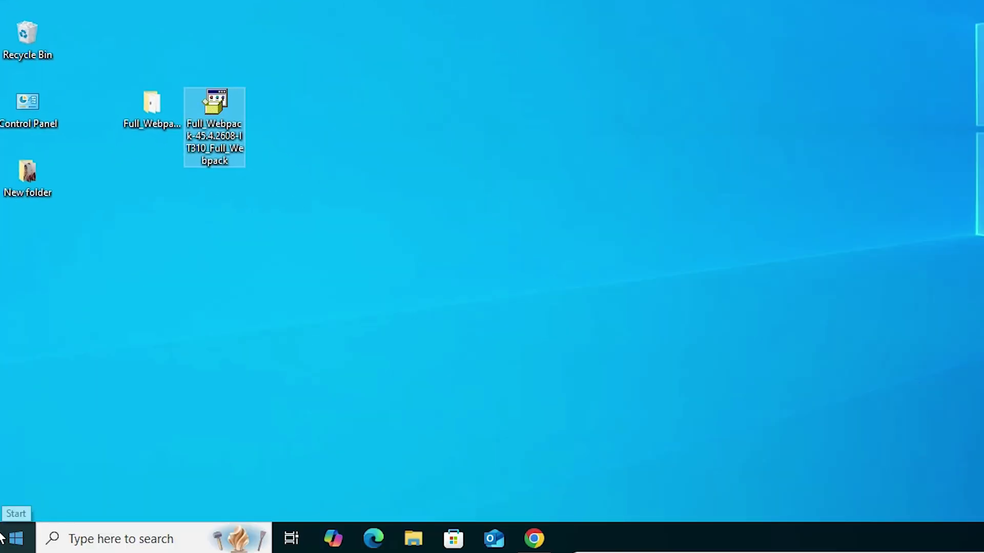
click(15, 538)
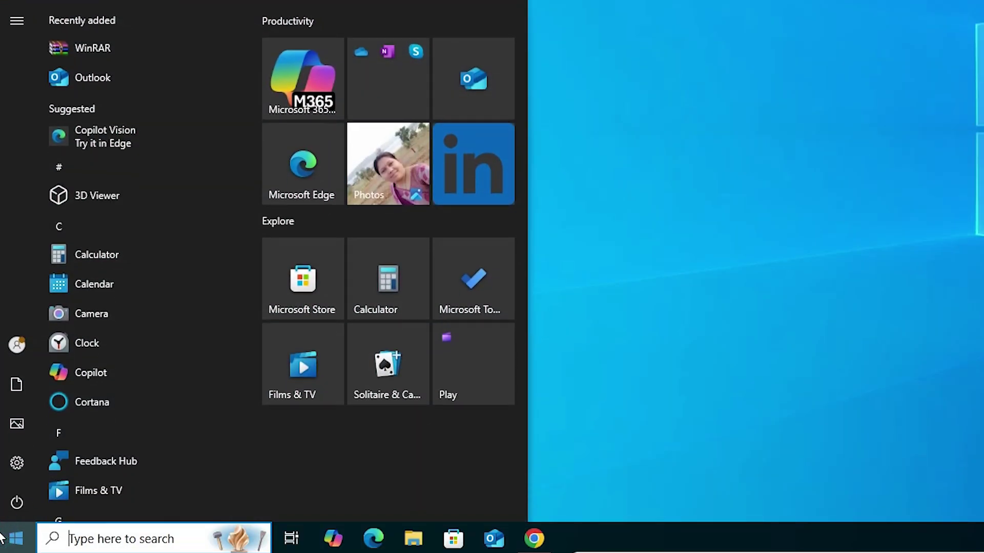
text(prin)
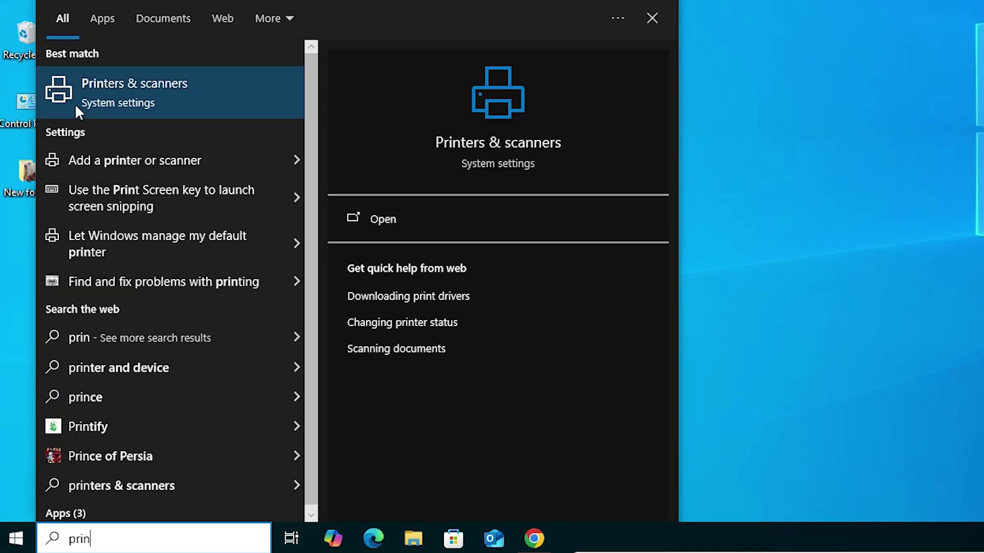
click(139, 92)
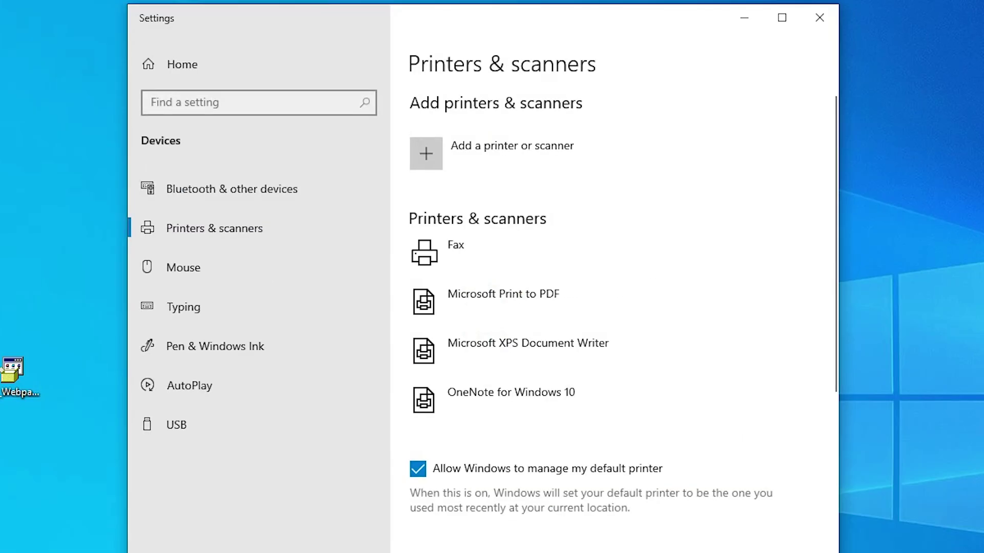
Add a printer or scanner and choose 'The printer that I want isn't listed'
click(519, 158)
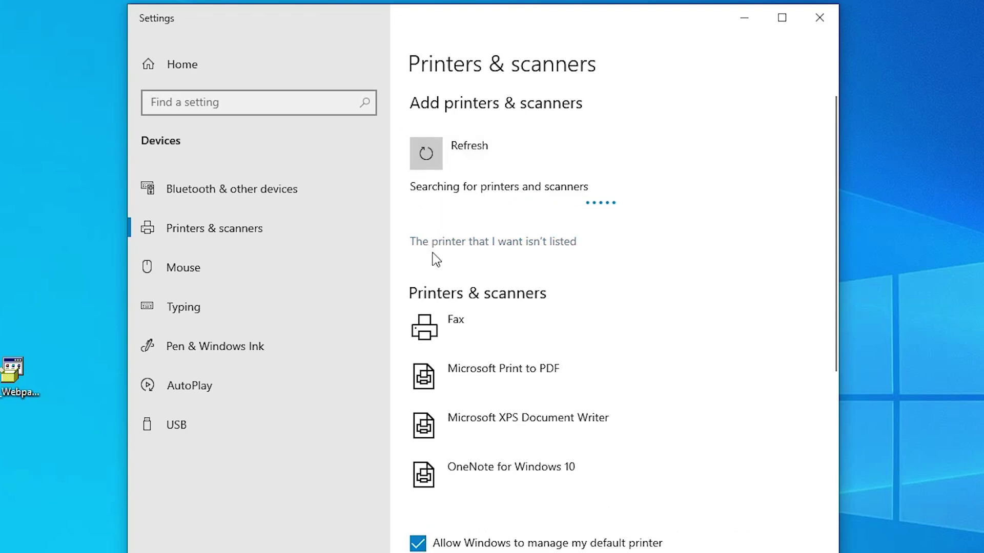
click(519, 246)
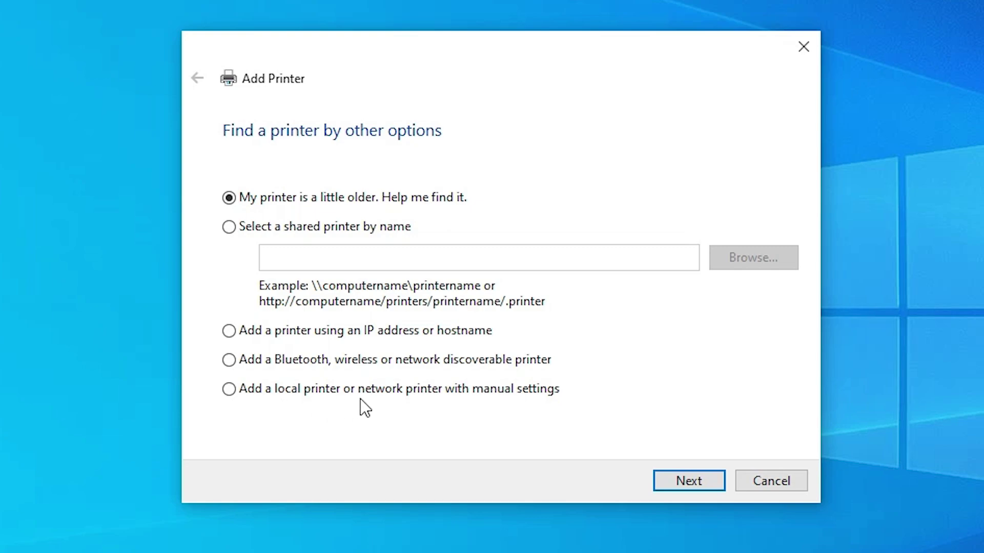
Choose adding a local or network printer with manual settings and continue
click(500, 391)
click(687, 474)
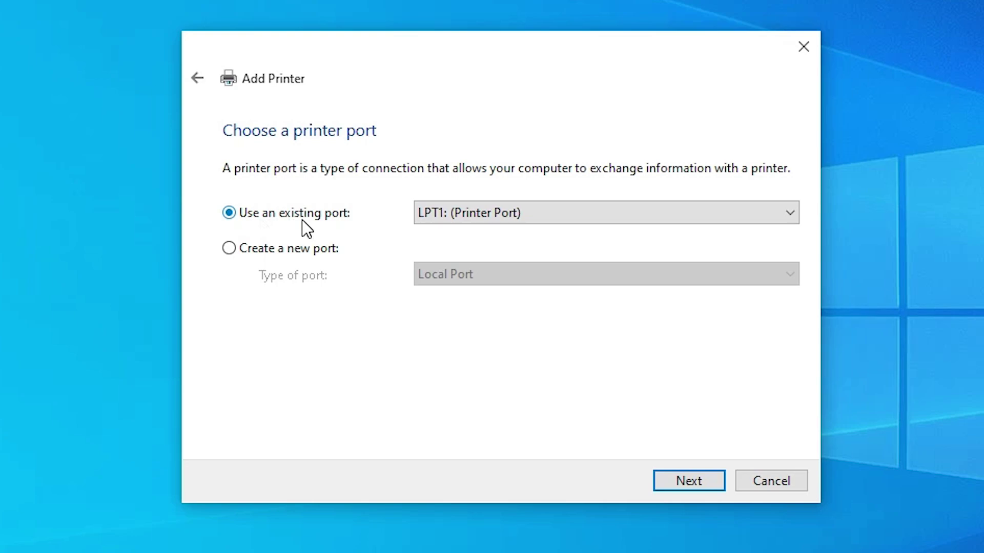
Set the existing port to USB_001 (Local Port) and advance to the driver step
click(444, 213)
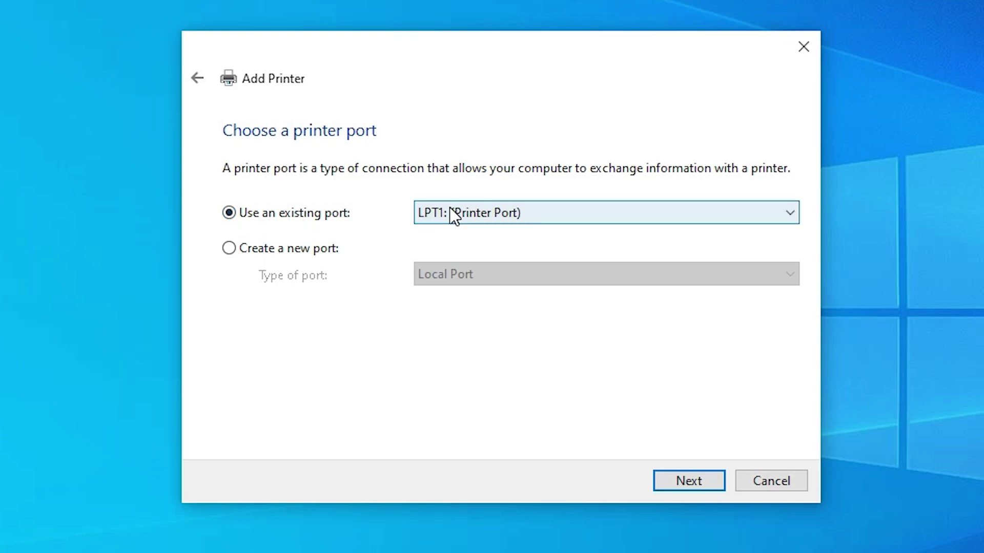
click(505, 212)
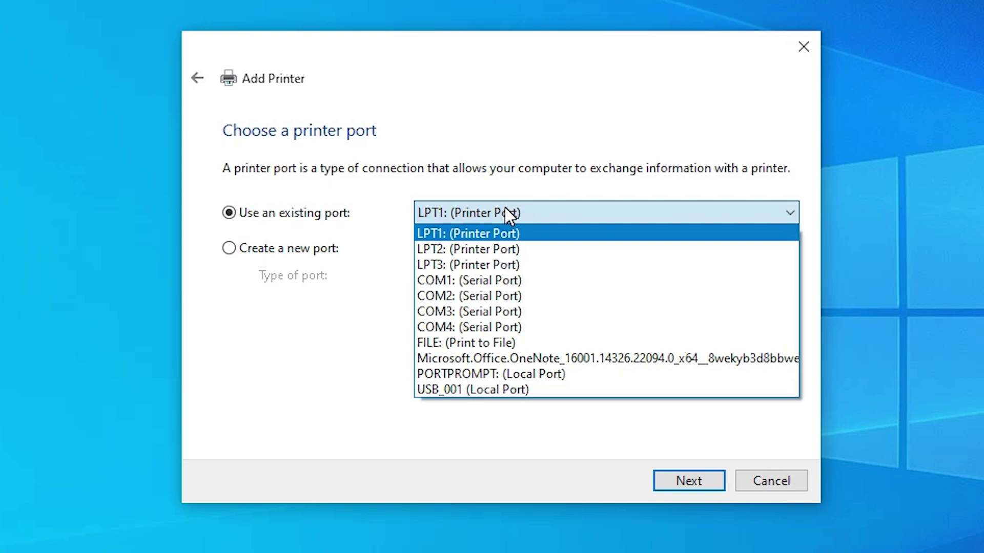
click(462, 389)
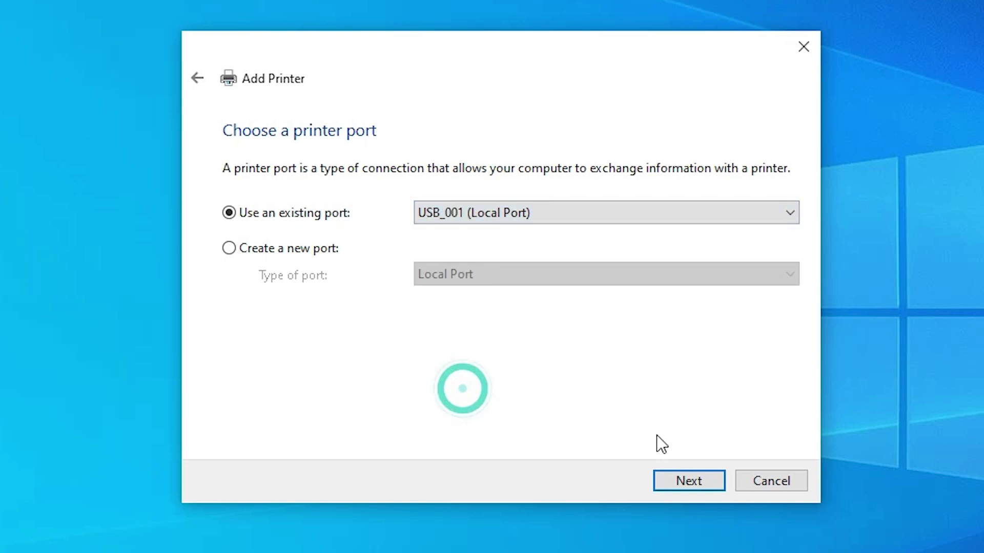
click(682, 480)
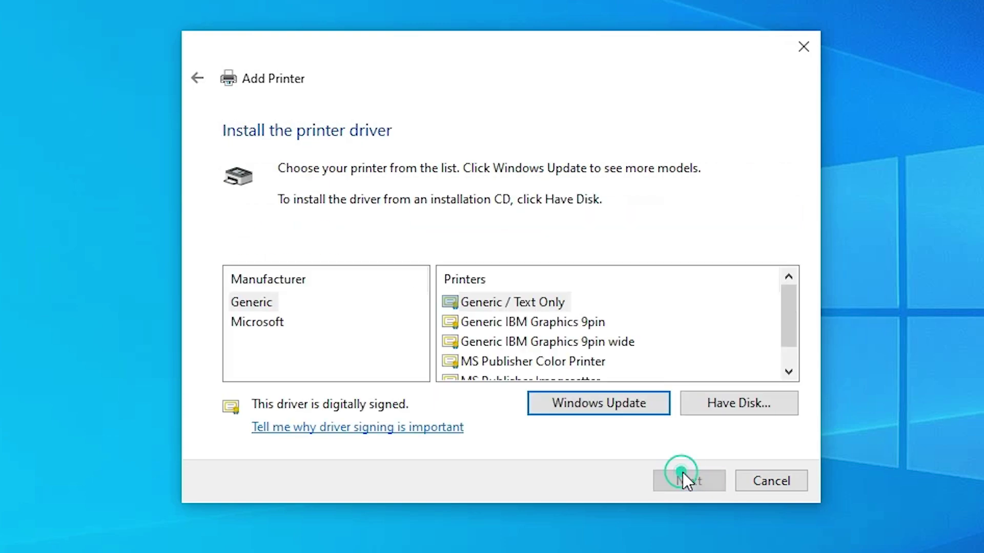
Use Have Disk and browse to the extracted Full_Webpack folder on the Desktop
click(767, 402)
click(669, 369)
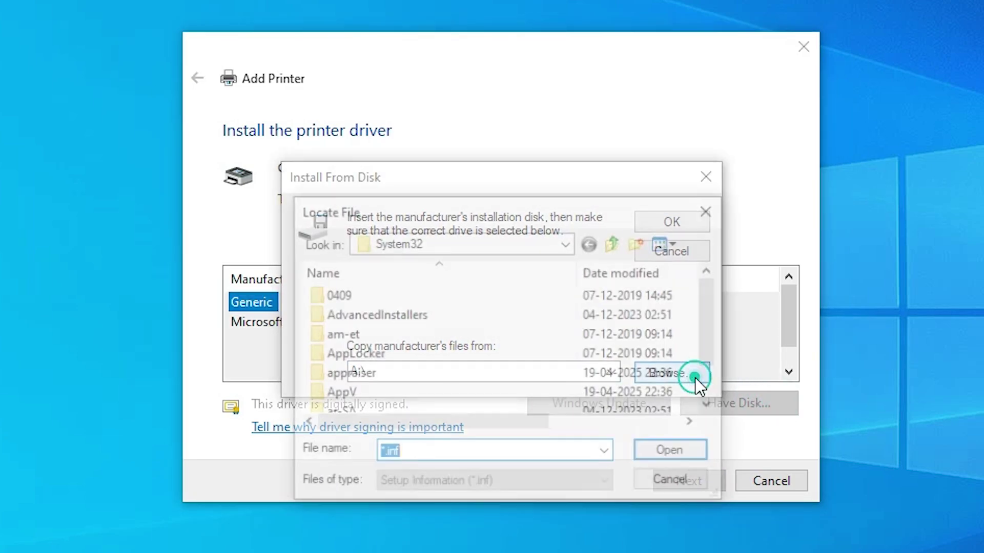
click(444, 242)
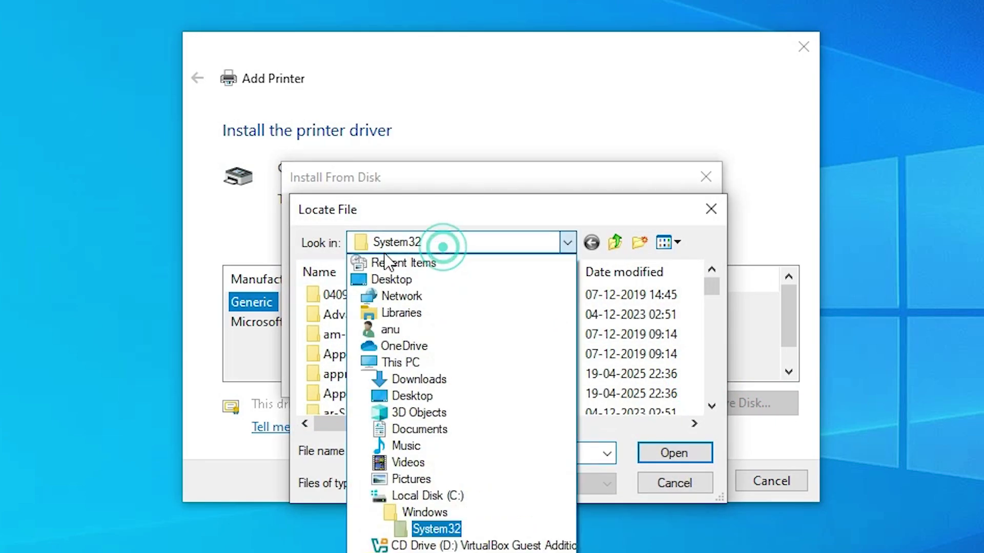
click(377, 277)
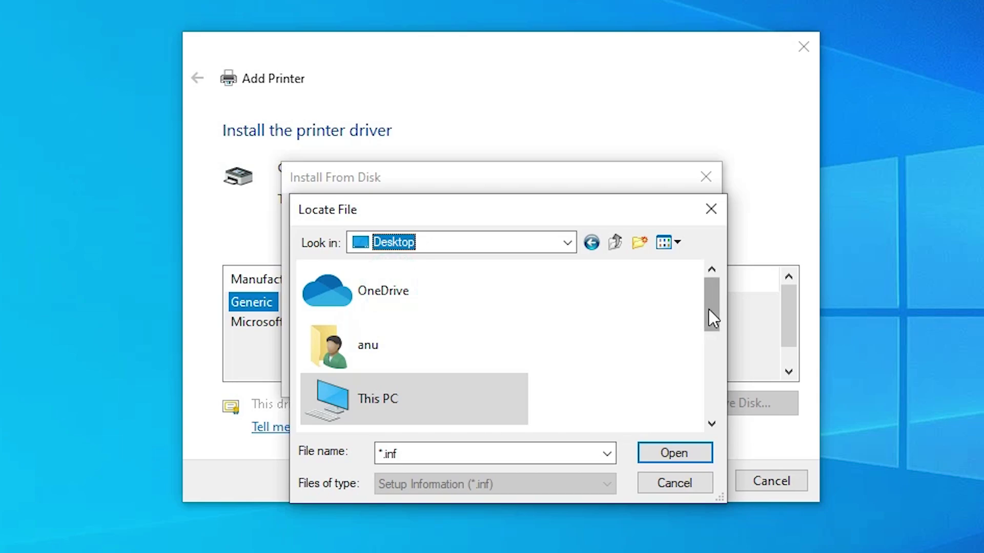
drag(709, 309, 708, 424)
double_click(439, 298)
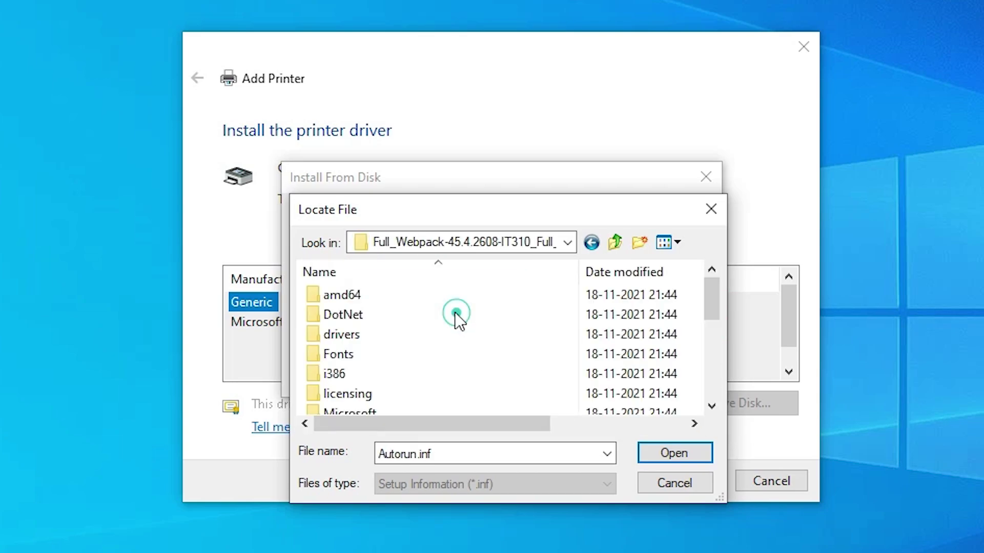
scroll(418, 331, down, 3)
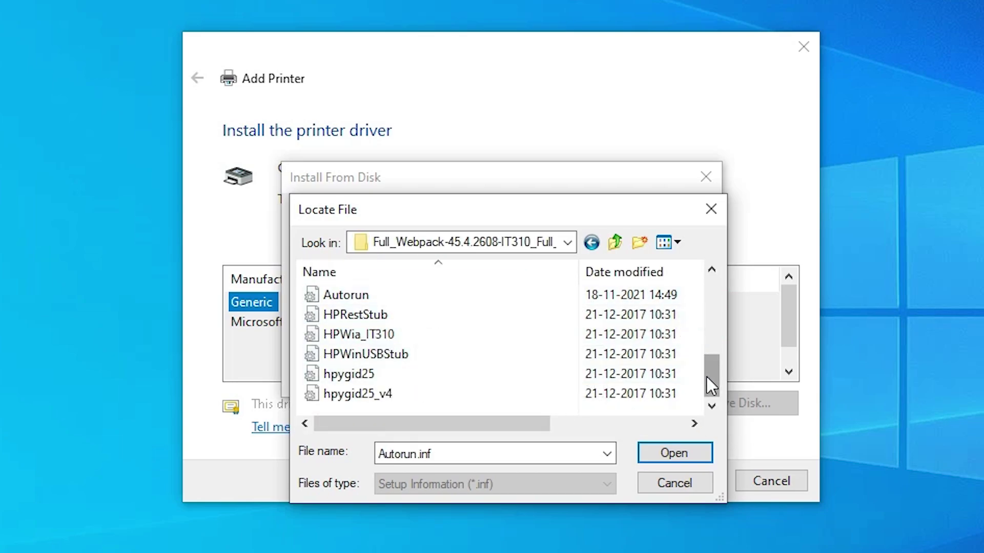
Select Autorun.inf as the driver source and load the HP Ink Tank 310 series drivers
click(346, 314)
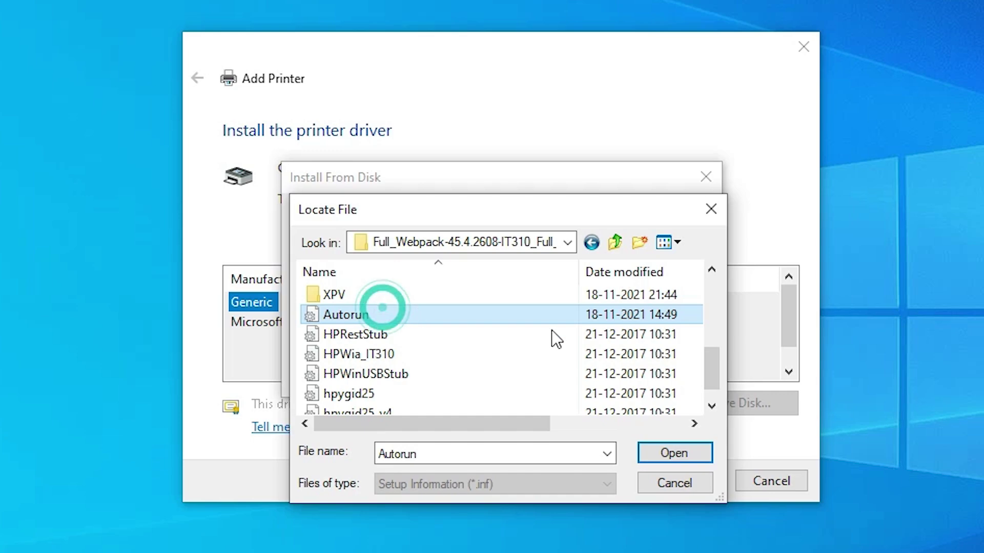
click(674, 453)
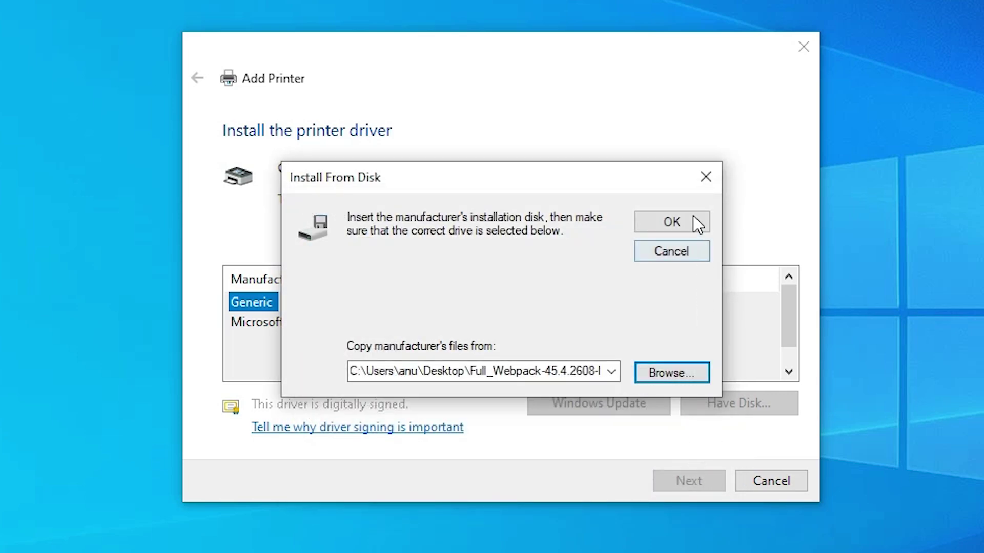
click(671, 222)
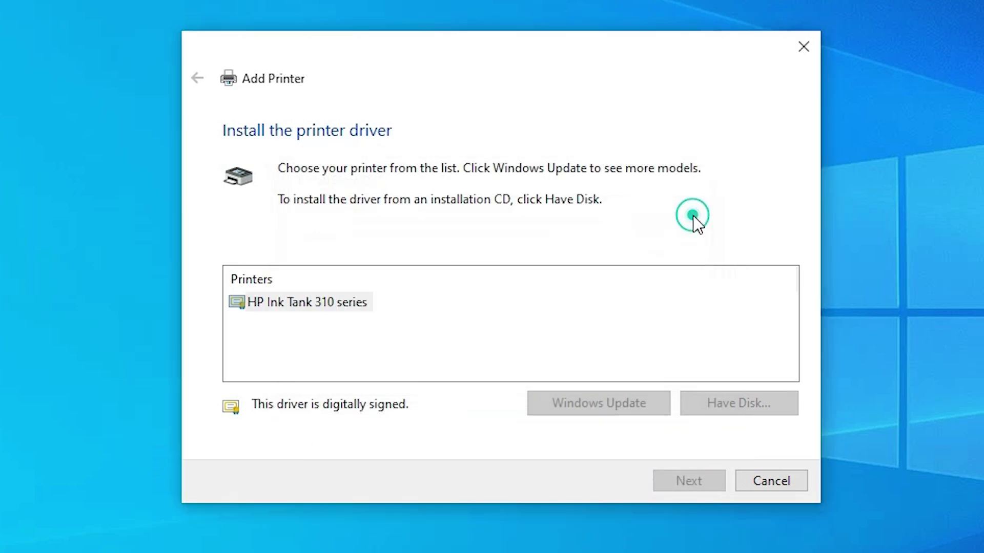
Settle on the HP Ink Tank 310 series driver over the PCL-3 one and continue
click(306, 302)
click(341, 323)
click(341, 303)
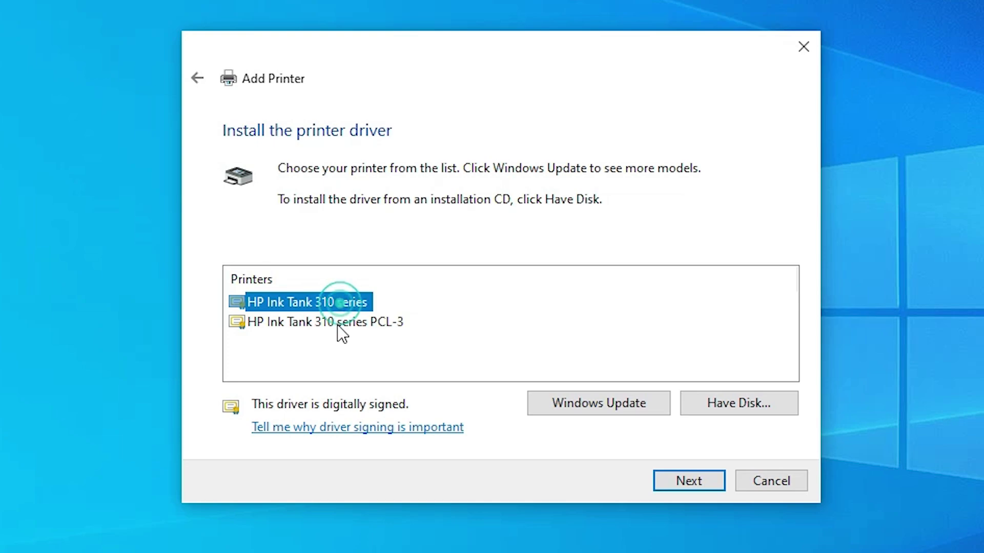
click(336, 323)
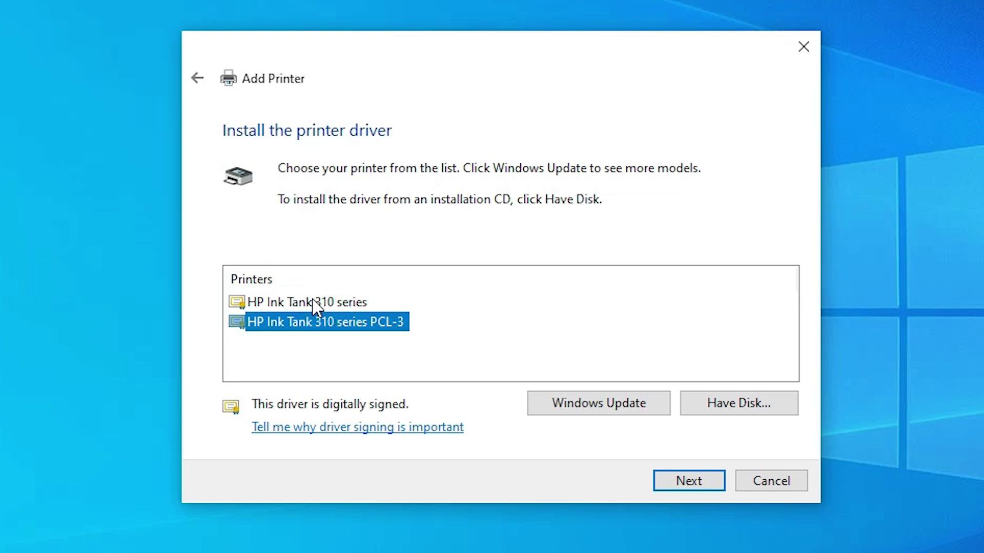
click(340, 303)
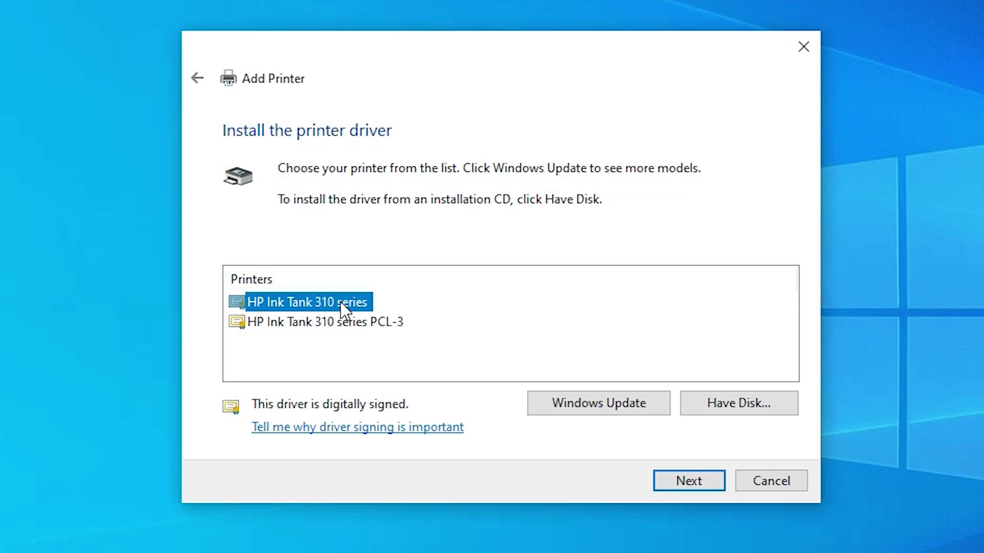
click(708, 486)
Shorten the printer name to 'HP Ink Tank 310', install it and keep it unshared
click(448, 171)
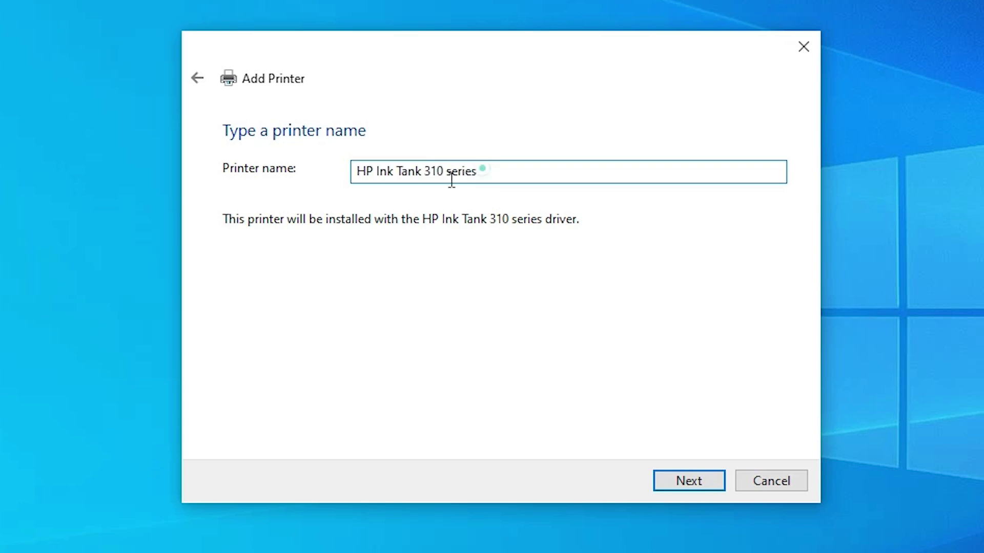
drag(444, 171, 494, 171)
key(BackSpace)
click(689, 481)
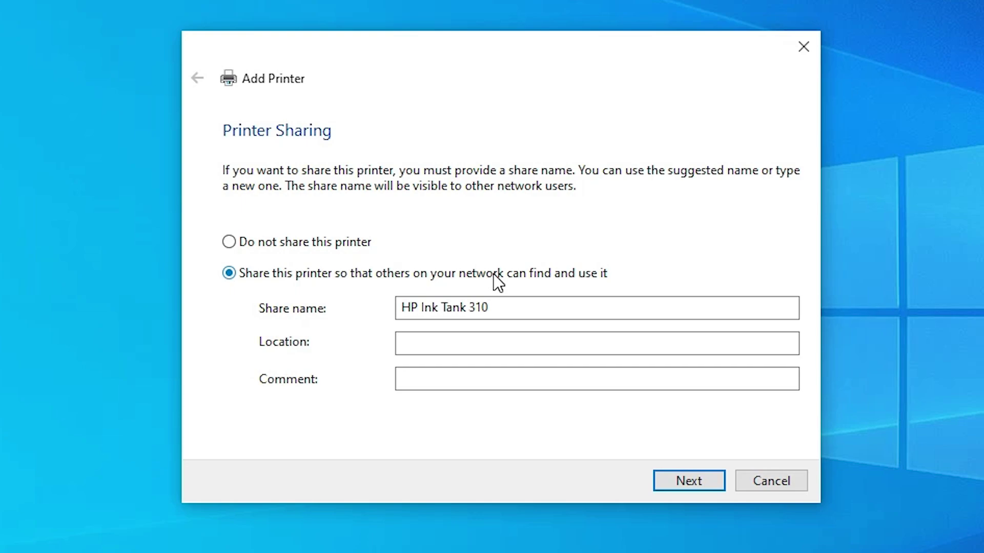
click(339, 243)
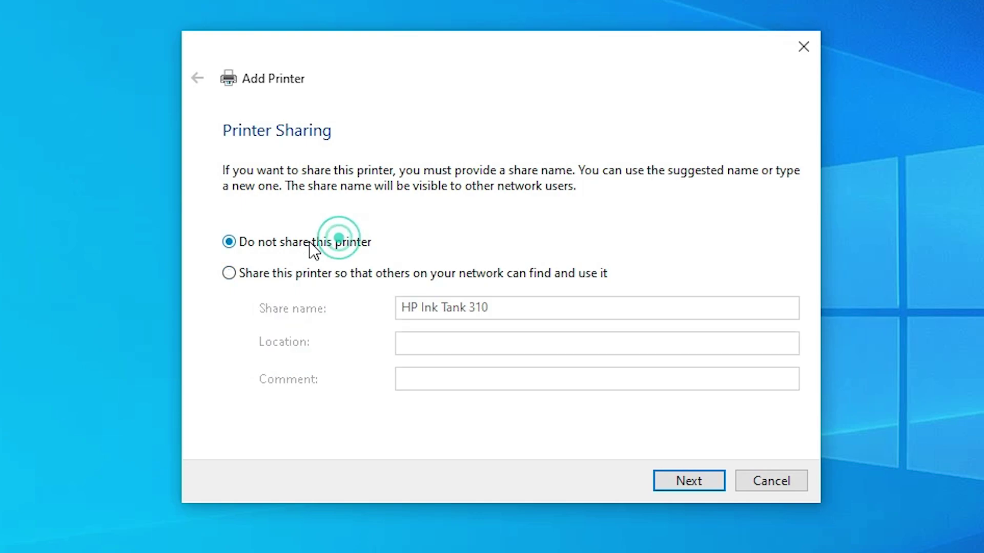
Finish the sharing step, print a test page and close the completed wizard
click(699, 482)
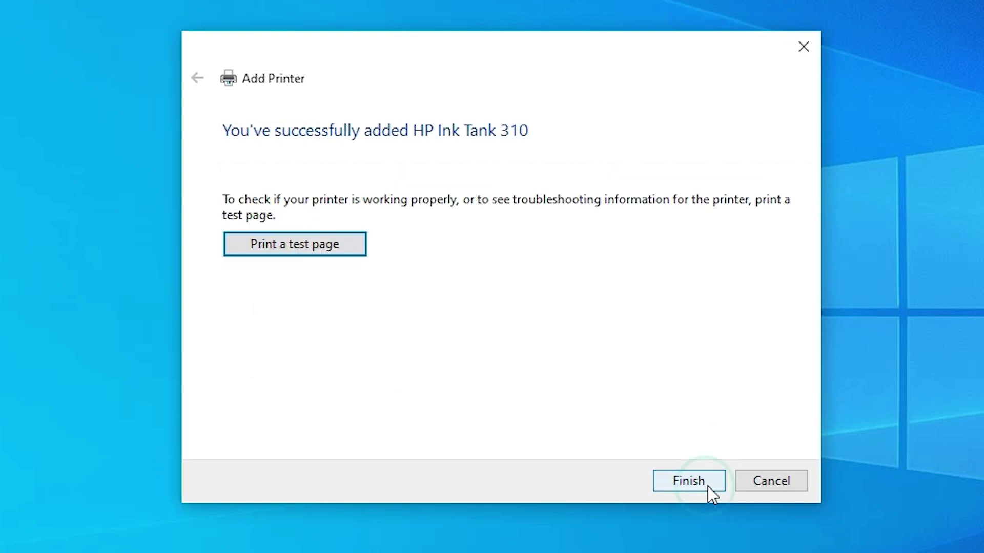
click(364, 245)
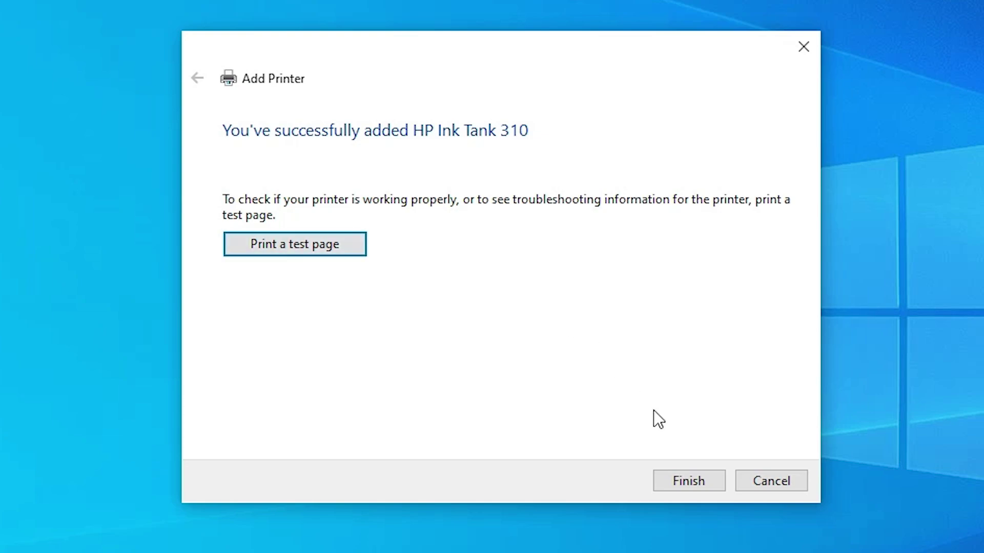
click(688, 481)
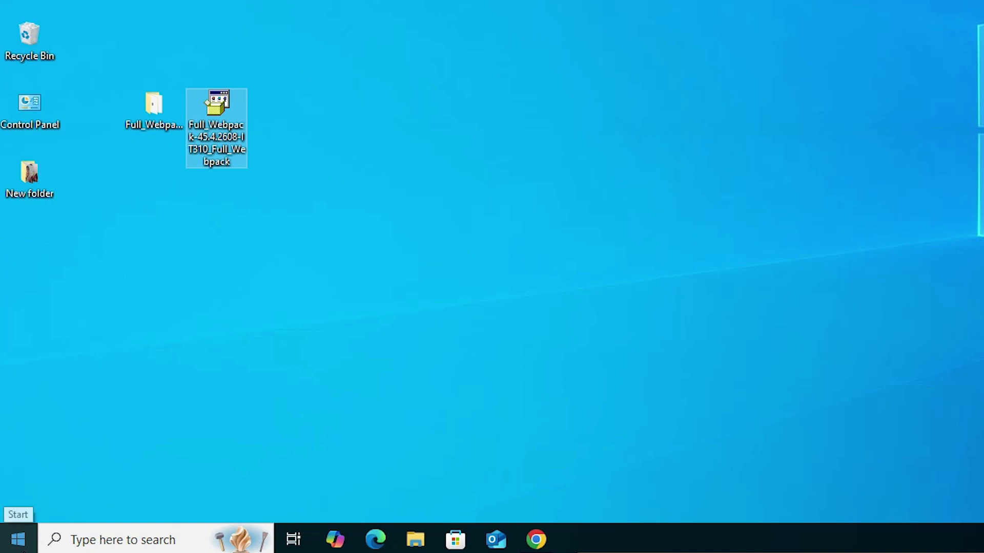
Search 'pri' from Start and launch the Printers & scanners settings page
click(18, 540)
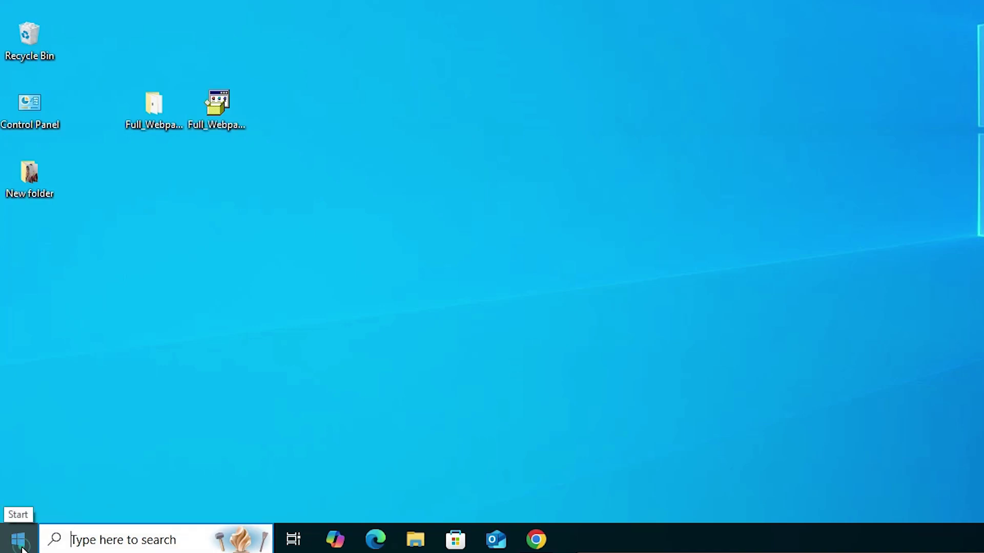
text(pri)
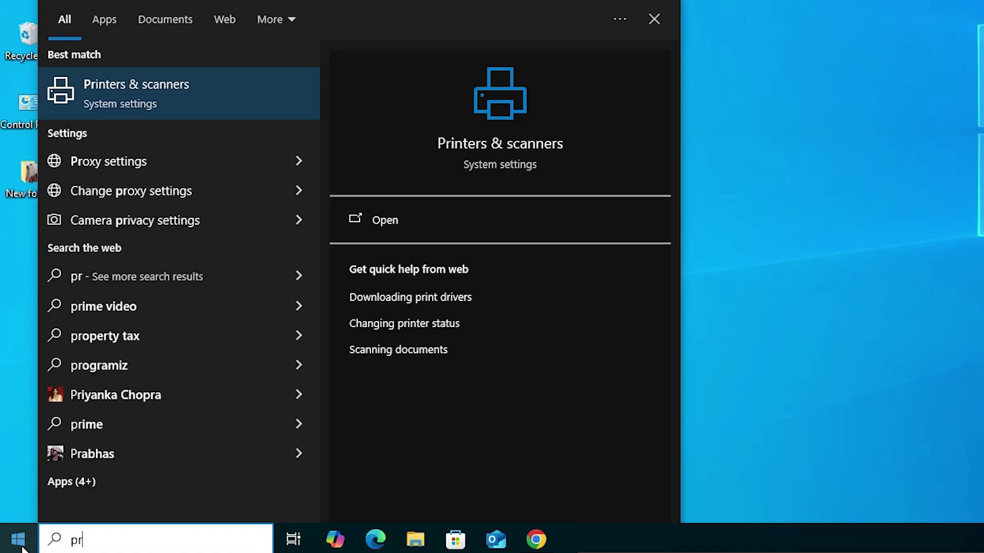
click(185, 93)
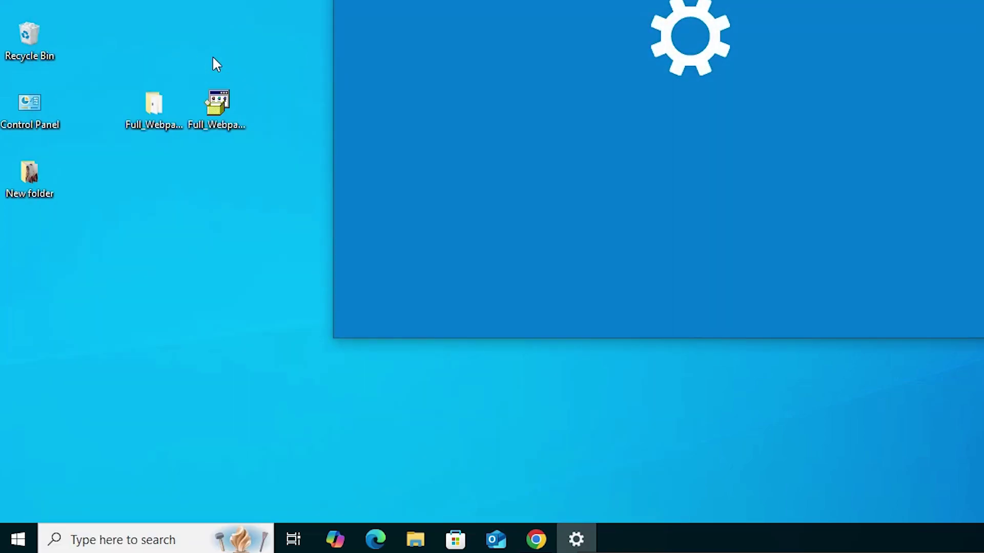